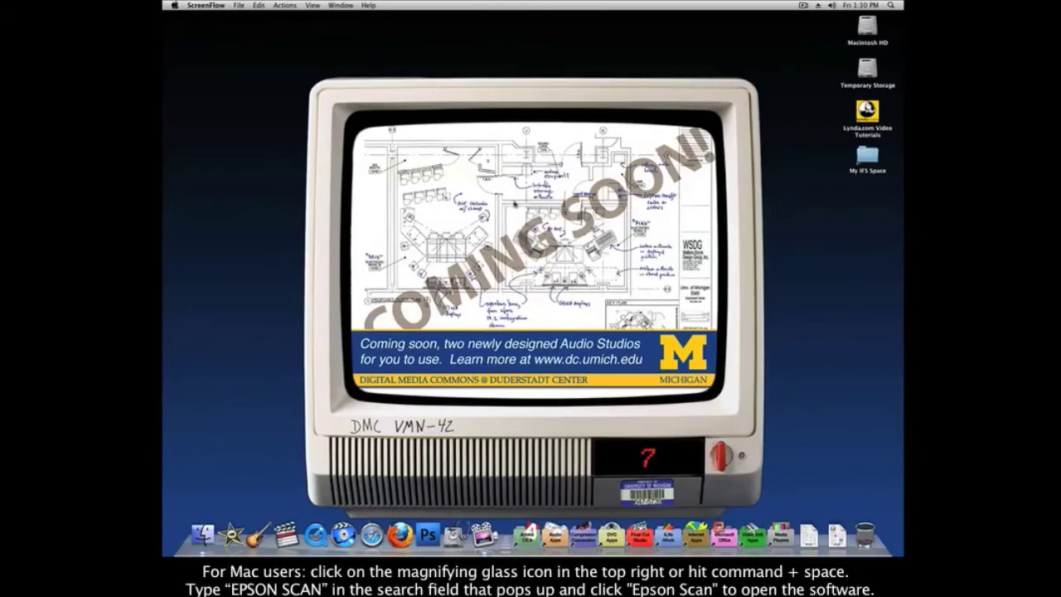
# Search the Mac for Epson Scan and open the EPSON Scan application
pyautogui.press('super+space')
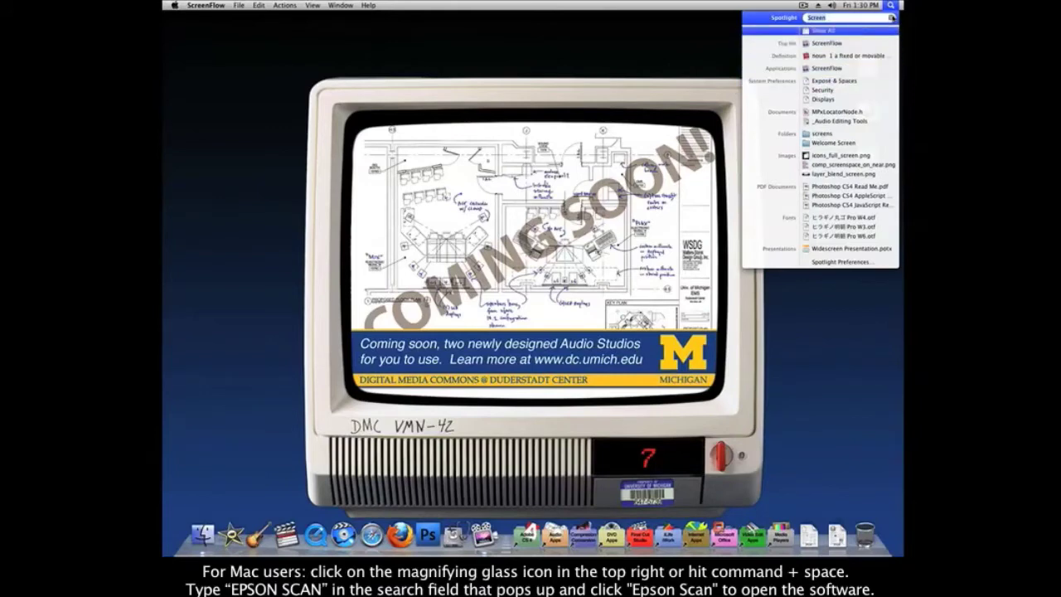
pyautogui.click(892, 17)
pyautogui.write('Epson Scan')
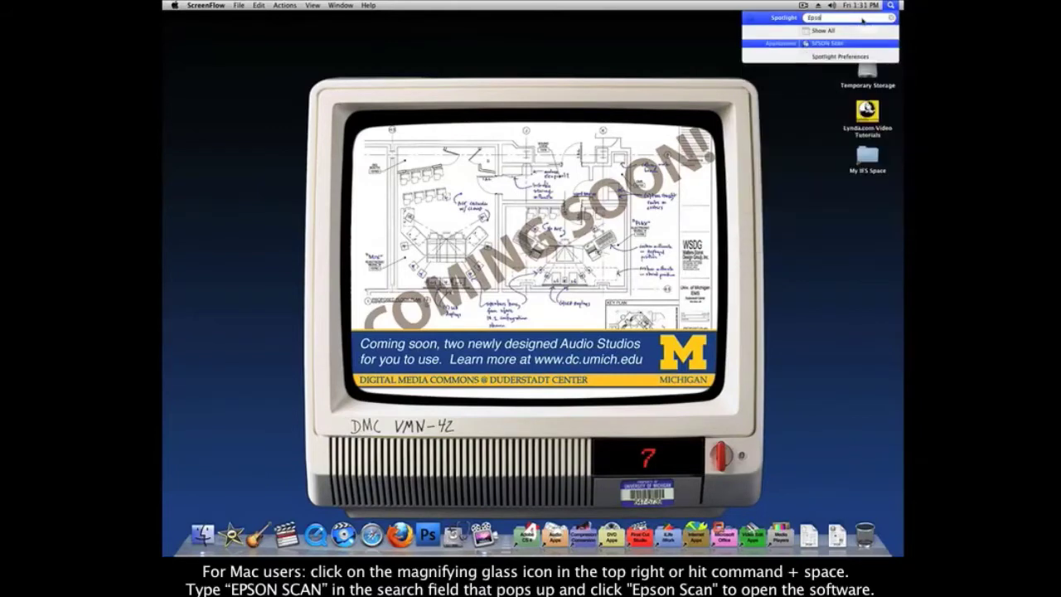
pyautogui.click(826, 44)
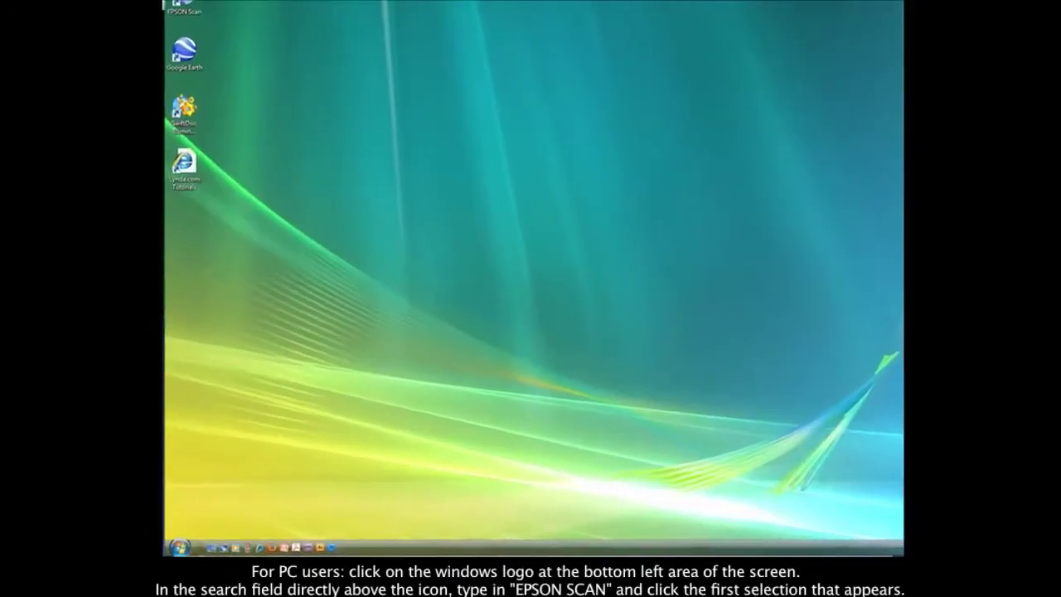
# Search the installed programs on the Windows computer for Epson Scan
pyautogui.press('super')
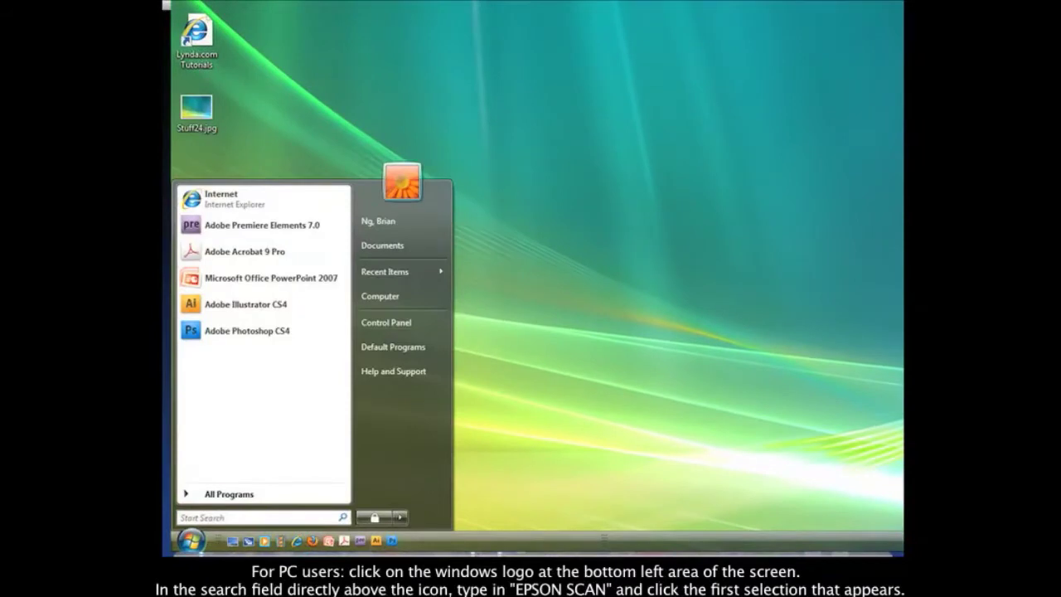
pyautogui.write('Epson Scan')
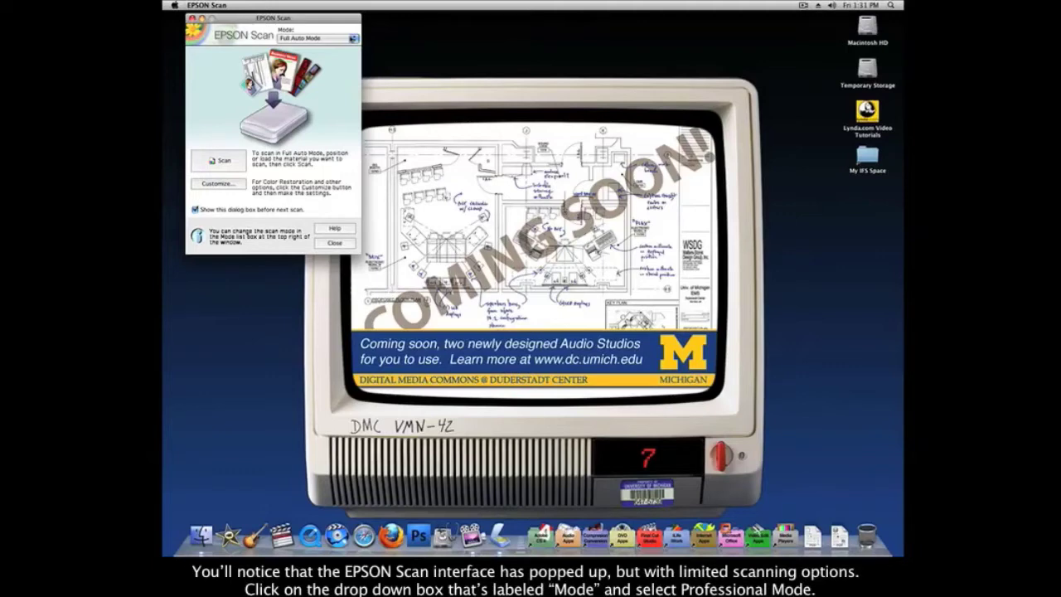
# Switch the scanning mode to Professional Mode and choose Reflective as the document type
pyautogui.click(317, 38)
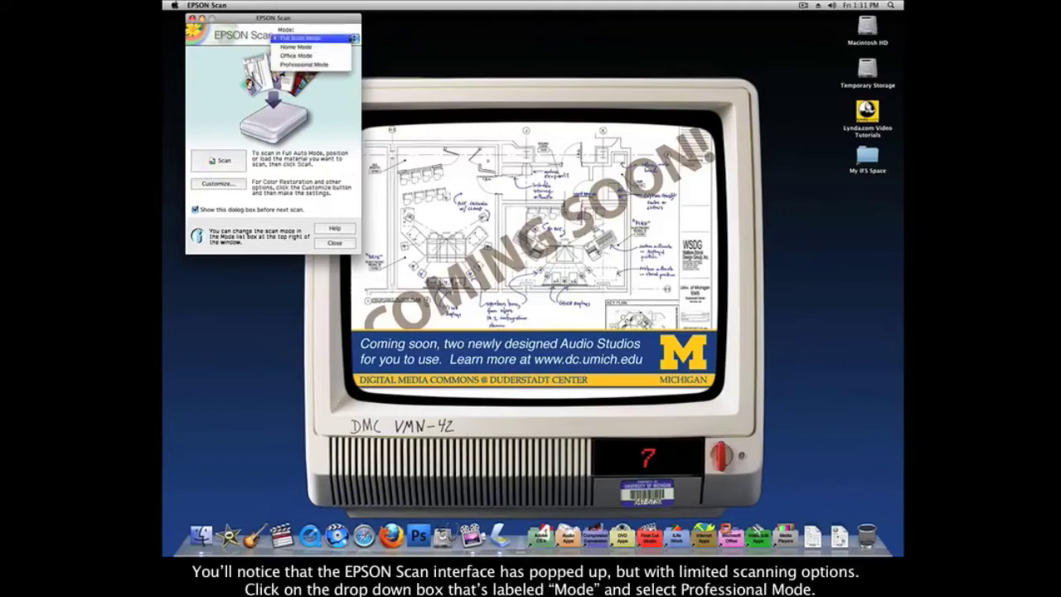
pyautogui.click(341, 66)
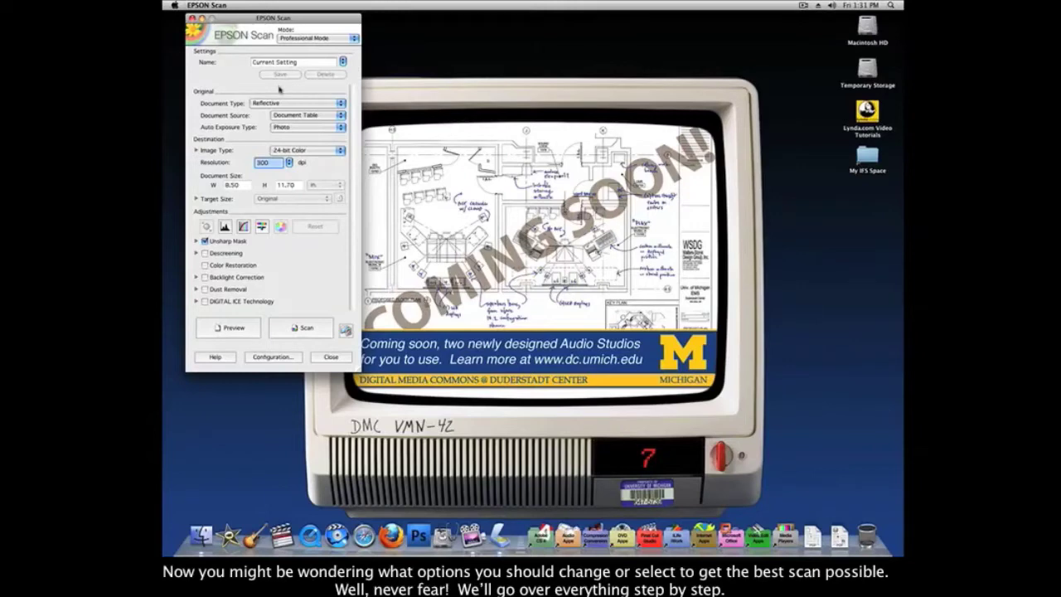
pyautogui.click(320, 105)
pyautogui.click(319, 105)
pyautogui.click(320, 105)
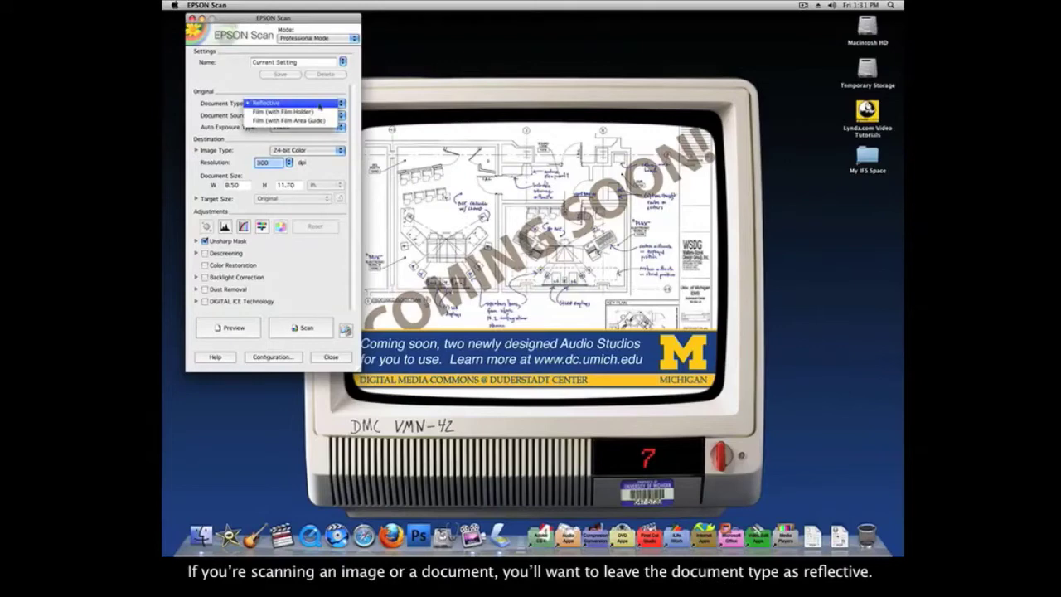
pyautogui.click(319, 104)
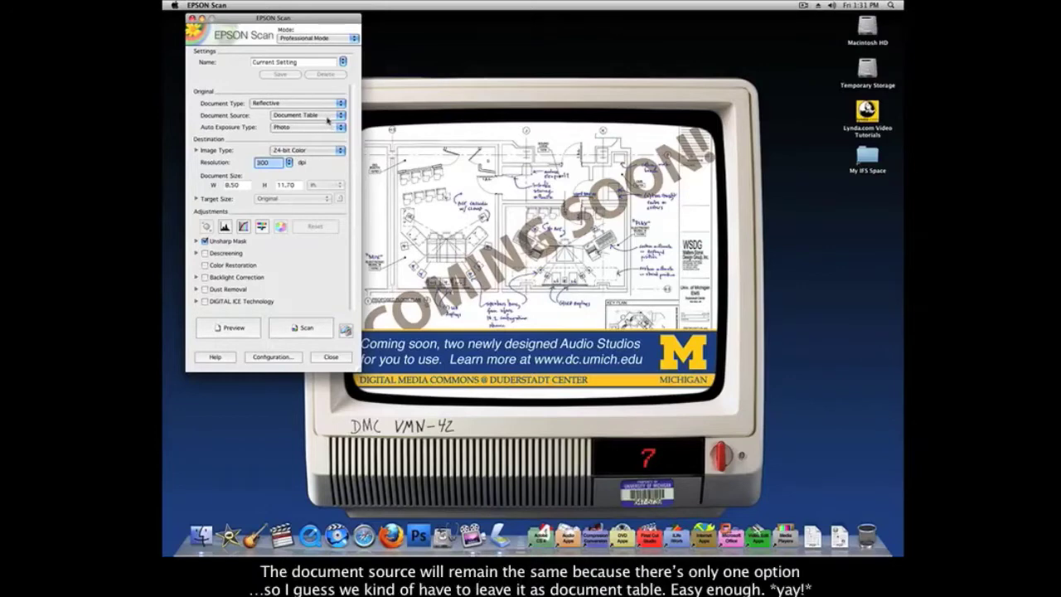
# Use Document Table as the document source and Photo as the auto exposure type
pyautogui.click(328, 117)
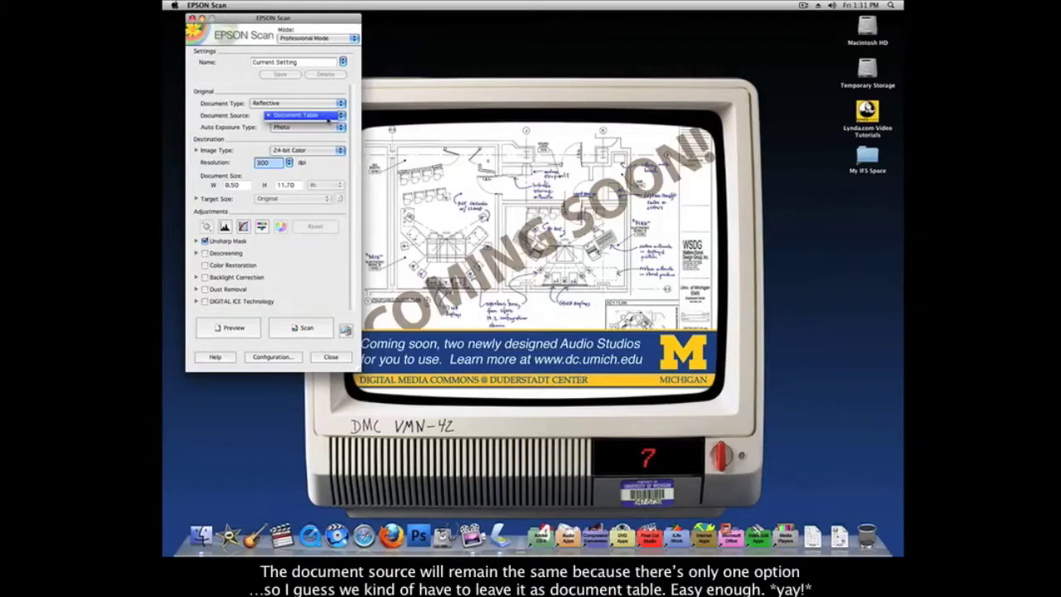
pyautogui.click(328, 118)
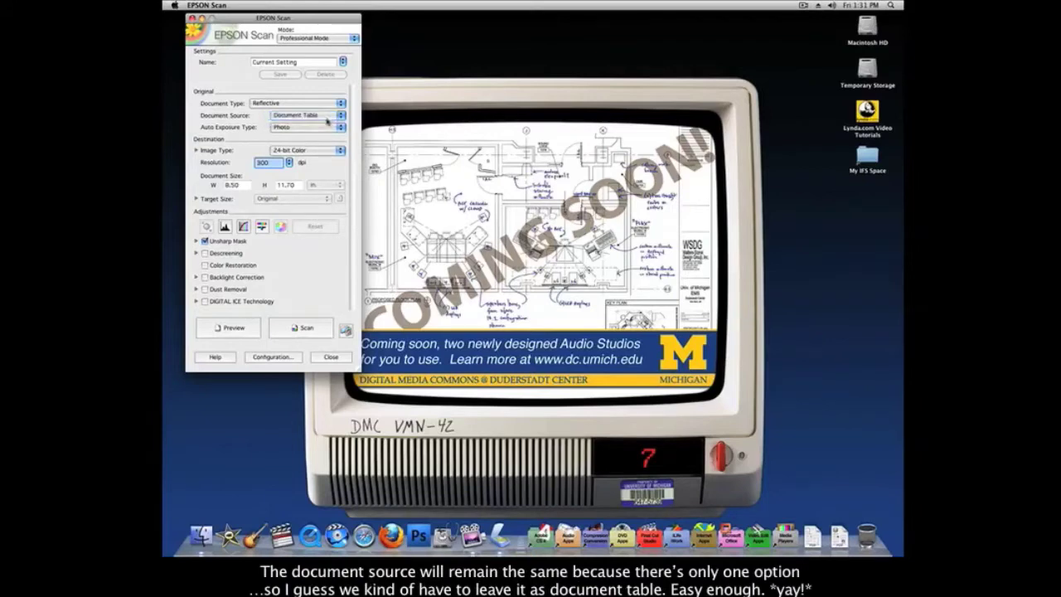
pyautogui.click(327, 127)
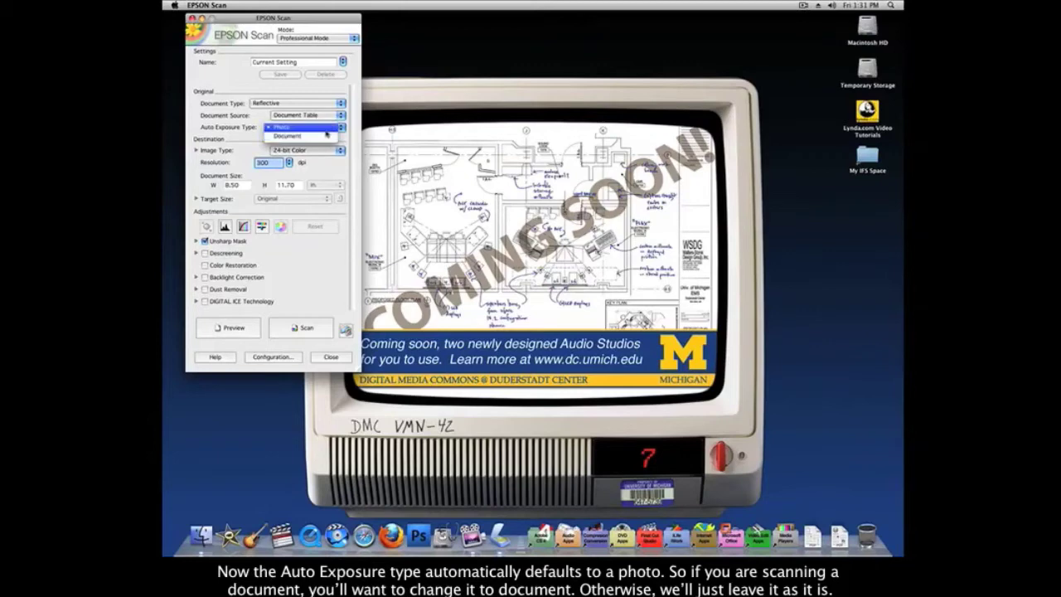
pyautogui.click(326, 133)
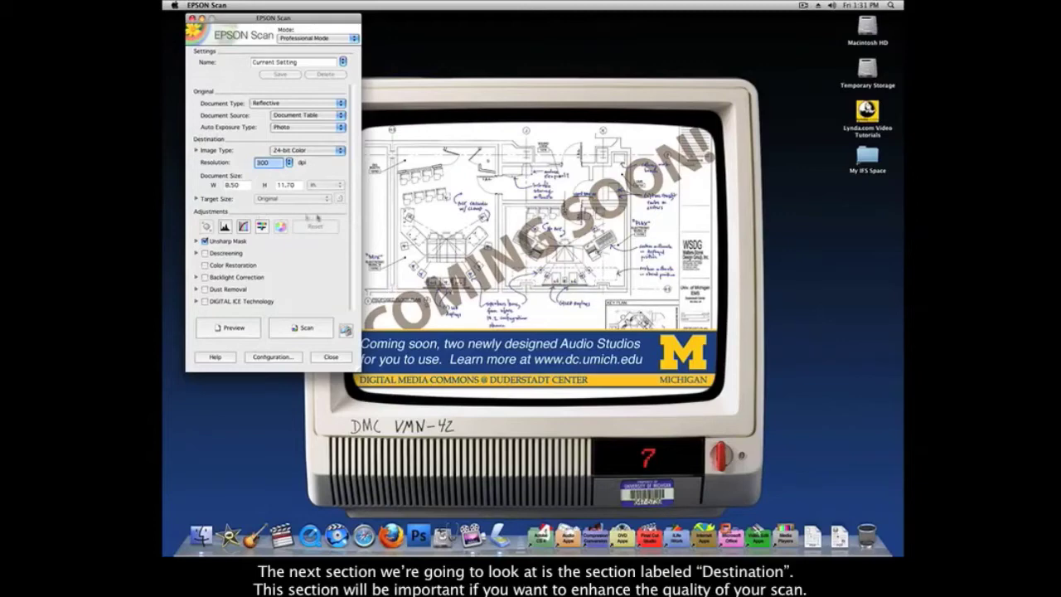
# Review the image type and resolution choices, keeping 24-bit Color and 300 dpi for the scan
pyautogui.click(341, 150)
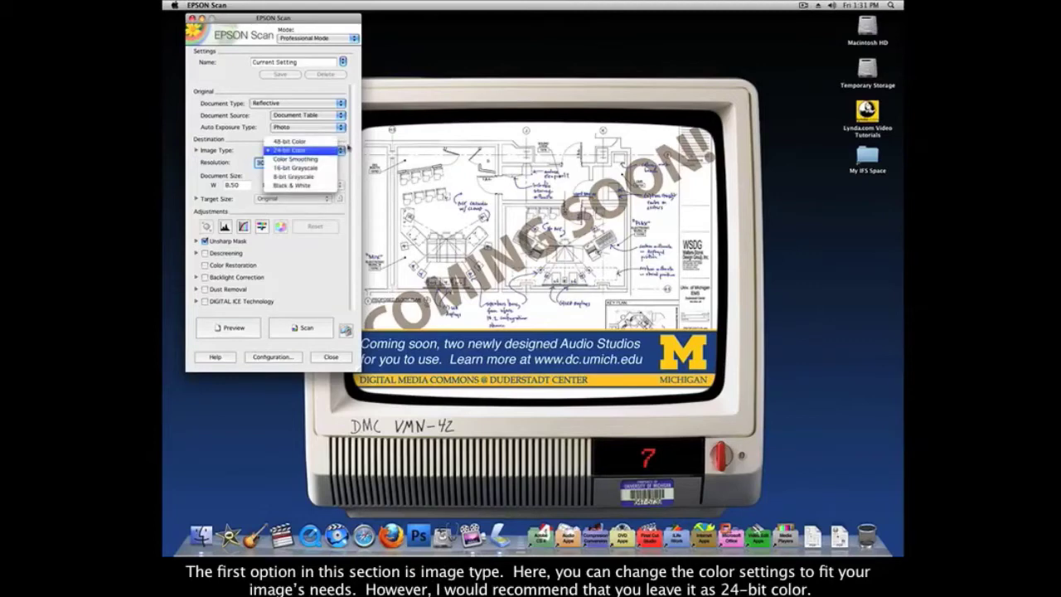
pyautogui.click(351, 147)
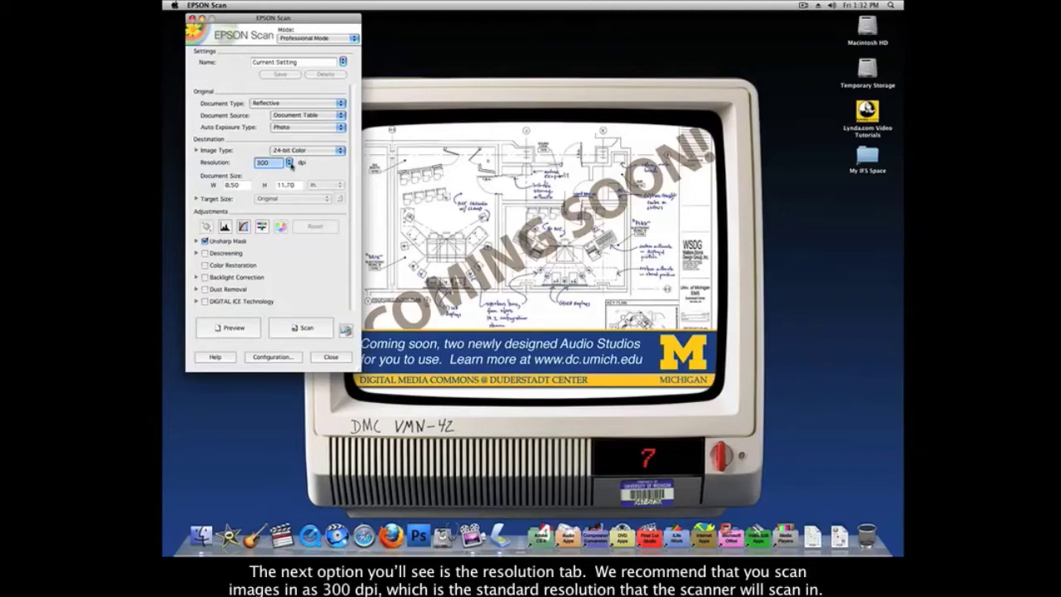
pyautogui.click(290, 163)
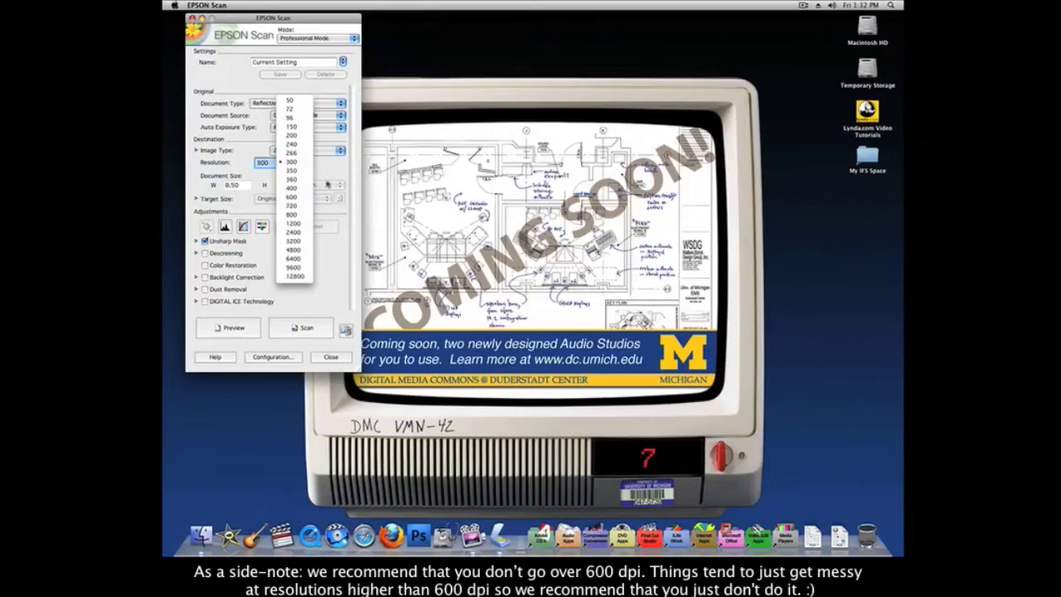
pyautogui.click(330, 167)
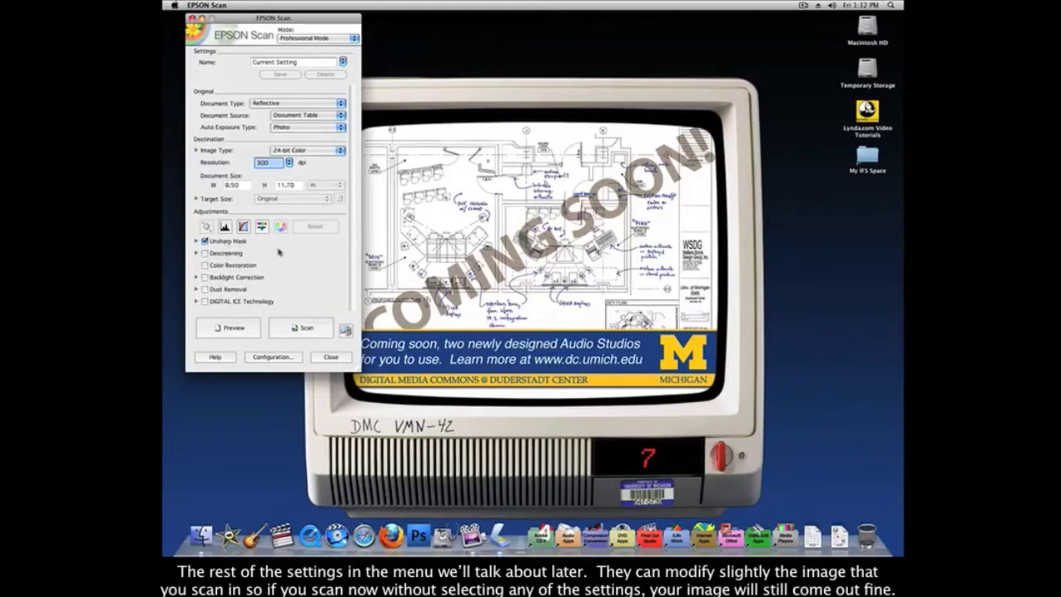
# Run a preview scan of the photo on the scanner's document table
pyautogui.click(235, 329)
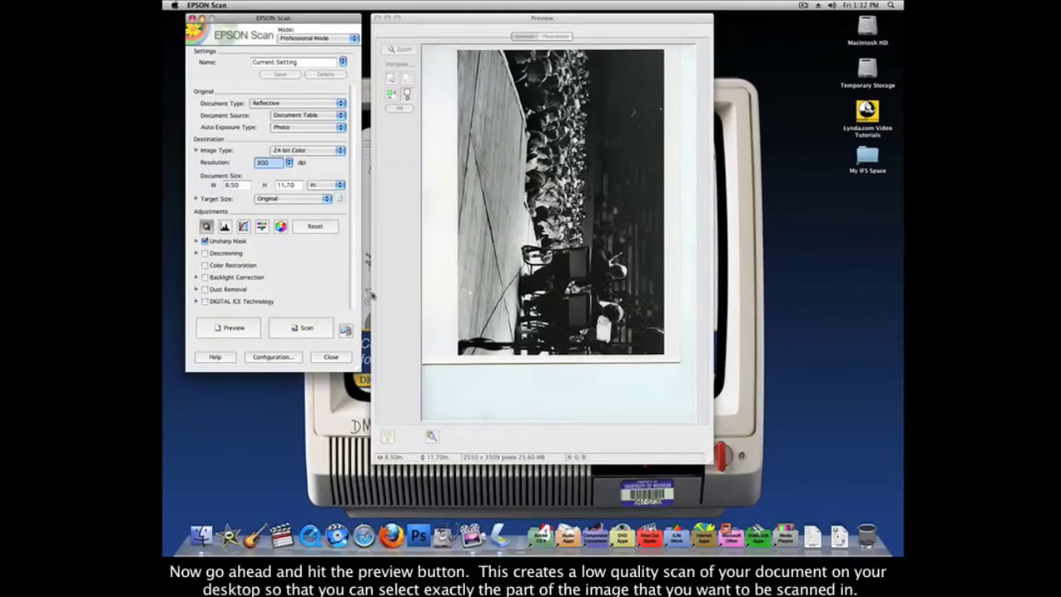
pyautogui.click(406, 96)
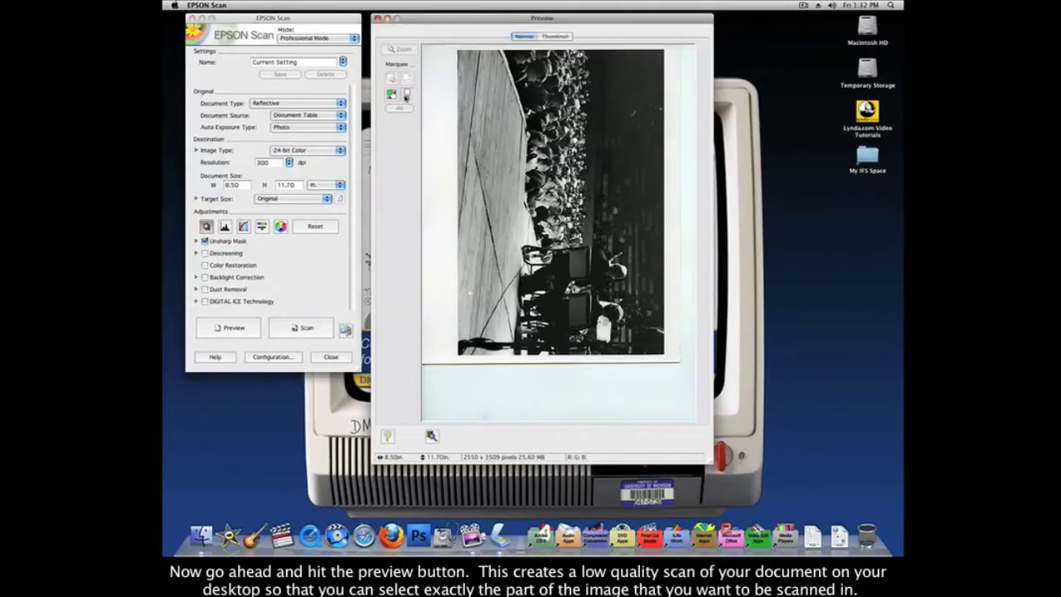
# Fit an automatically located marquee to the previewed photo at about 6.45 by 9.50 in, and delete it
pyautogui.click(391, 95)
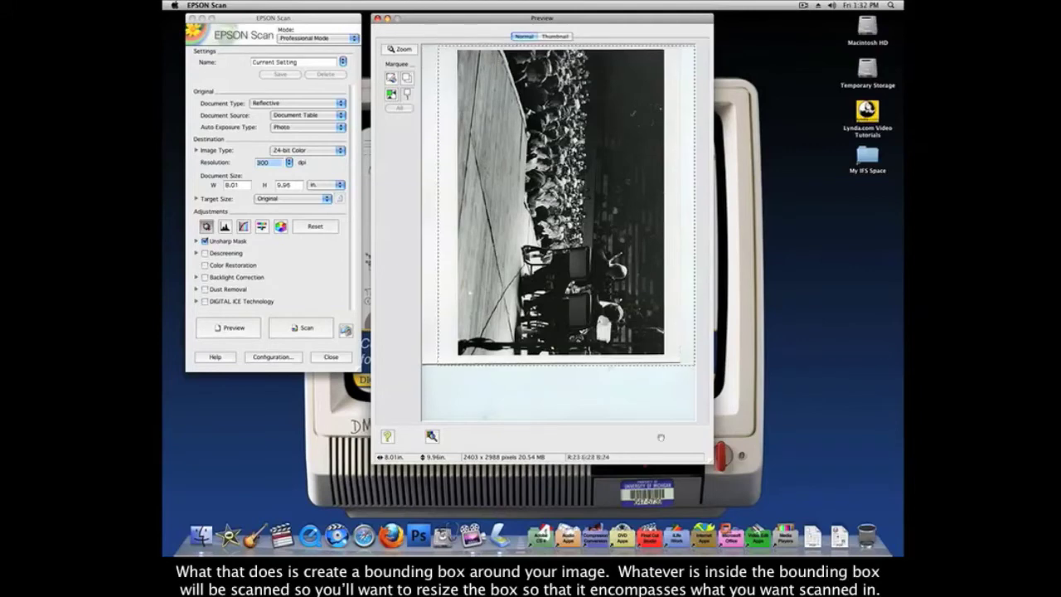
pyautogui.moveTo(684, 365); pyautogui.dragTo(663, 355)
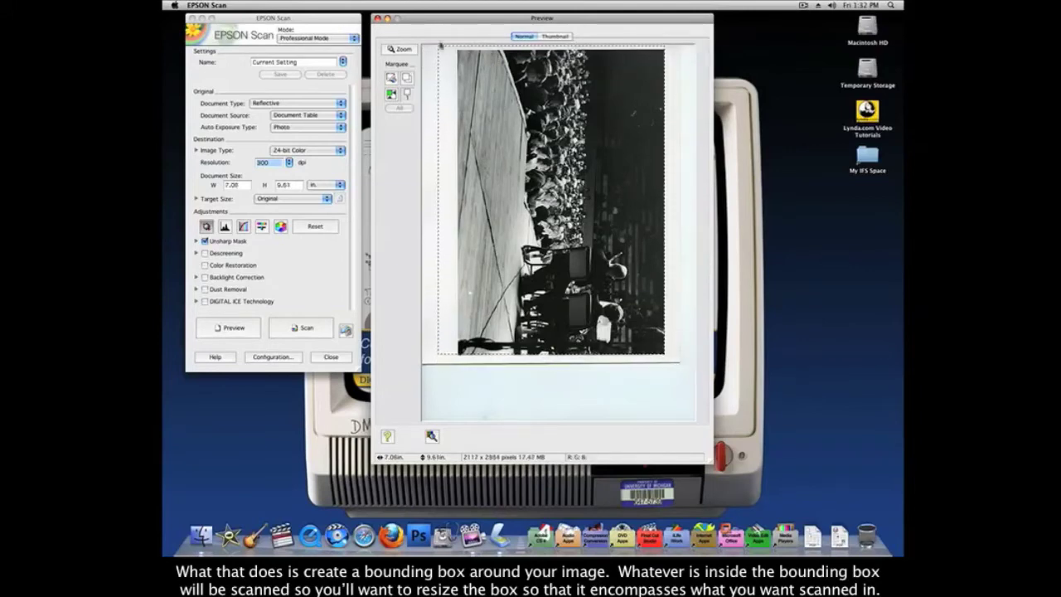
pyautogui.moveTo(438, 46); pyautogui.dragTo(458, 48)
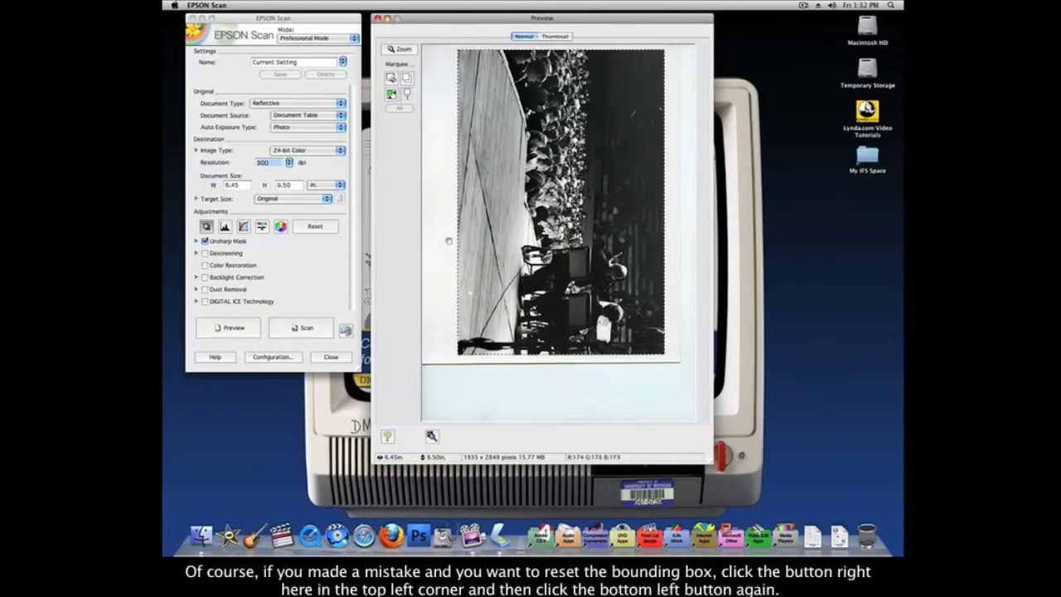
pyautogui.click(392, 79)
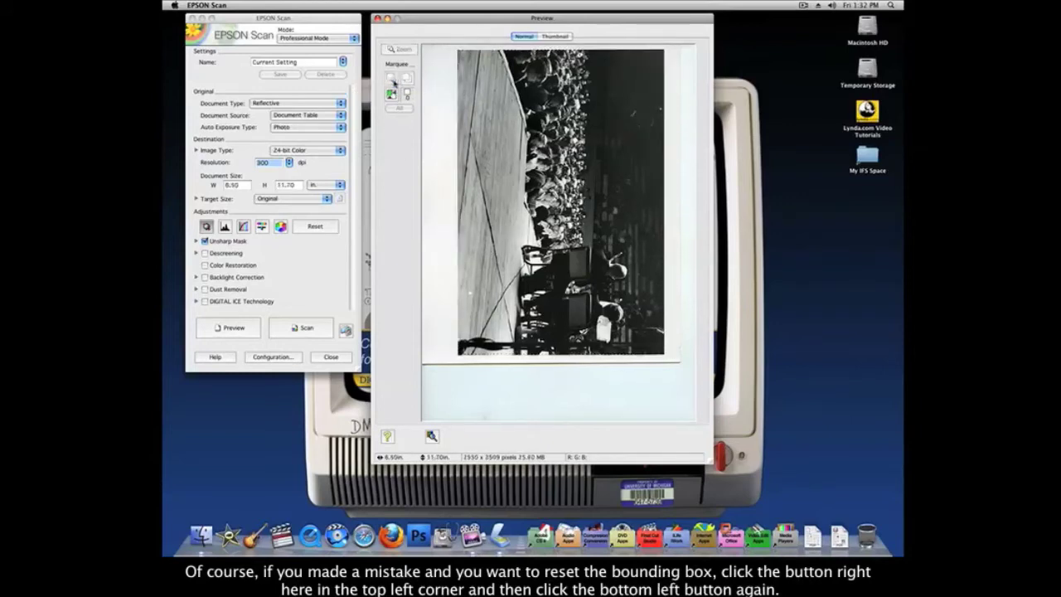
# Create an automatically located marquee in the preview and fit it to the photo's edges, about 6.47 by 9.48 in
pyautogui.click(392, 93)
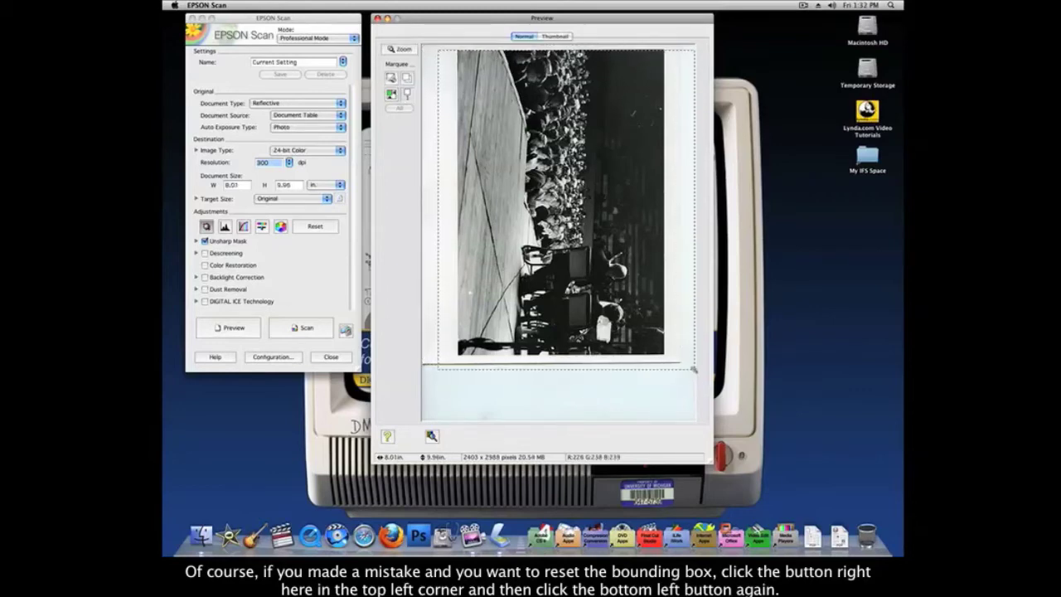
pyautogui.moveTo(439, 249); pyautogui.dragTo(459, 249)
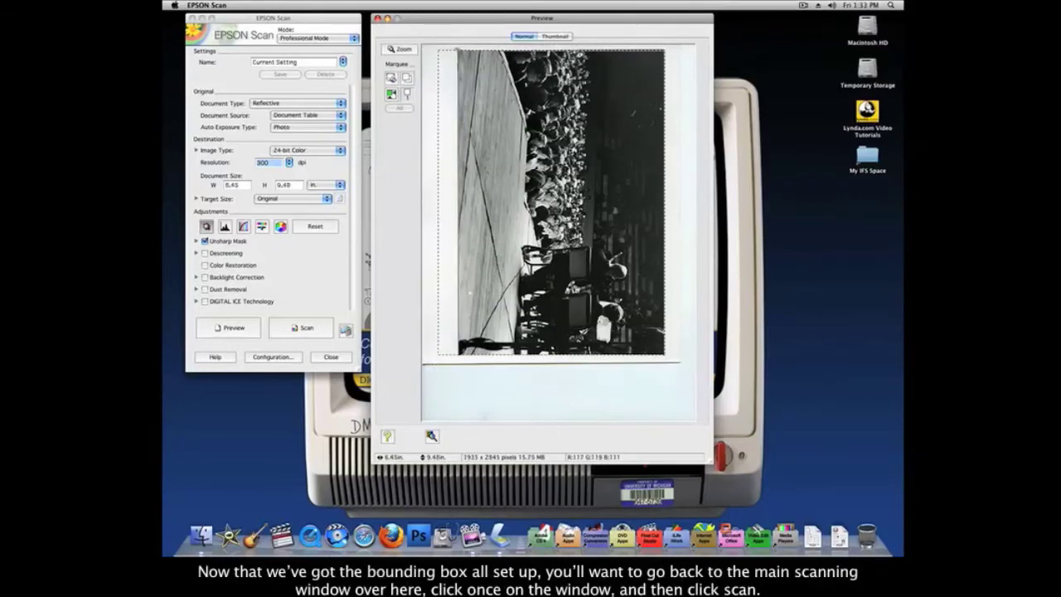
# Start scanning the marked area and set the save location to Other, using the Desktop folder
pyautogui.click(304, 328)
pyautogui.click(305, 327)
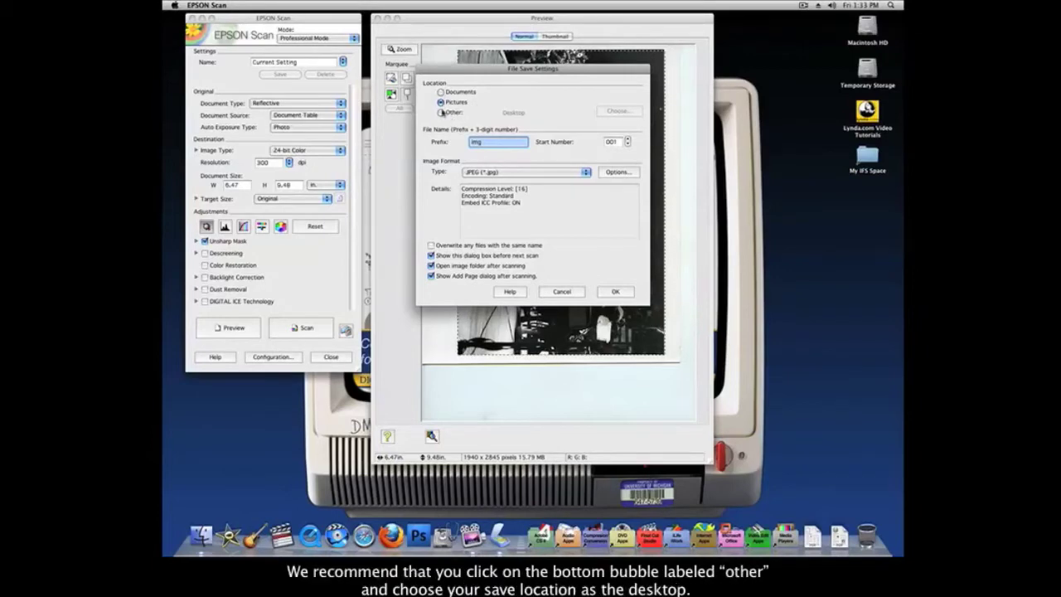
pyautogui.click(441, 113)
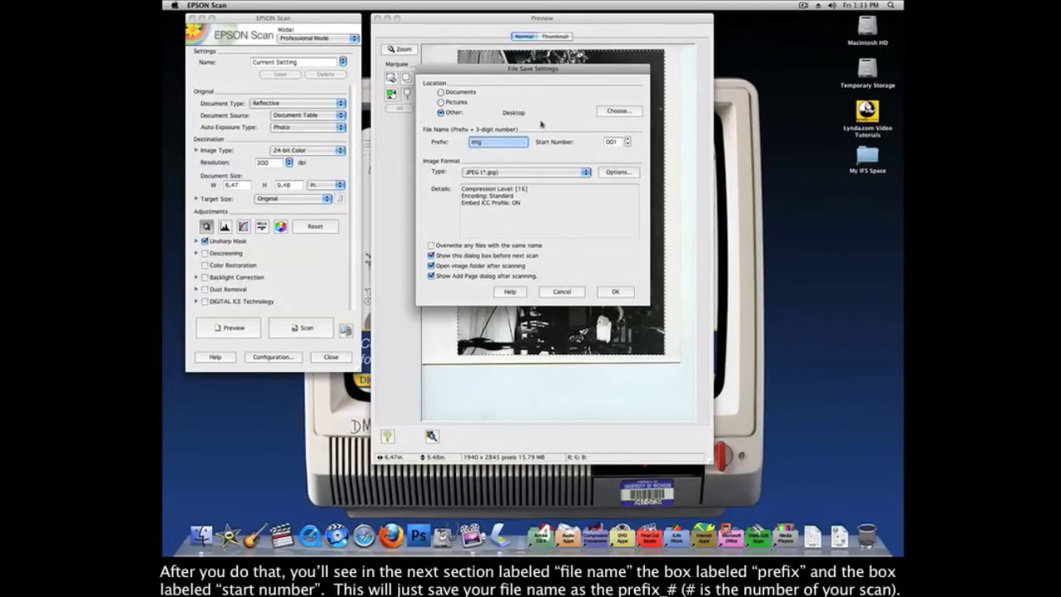
# Set the file name prefix to pic with JPEG (*.jpg) as the image format, and run the scan
pyautogui.click(494, 143)
pyautogui.doubleClick(496, 142)
pyautogui.write('l')
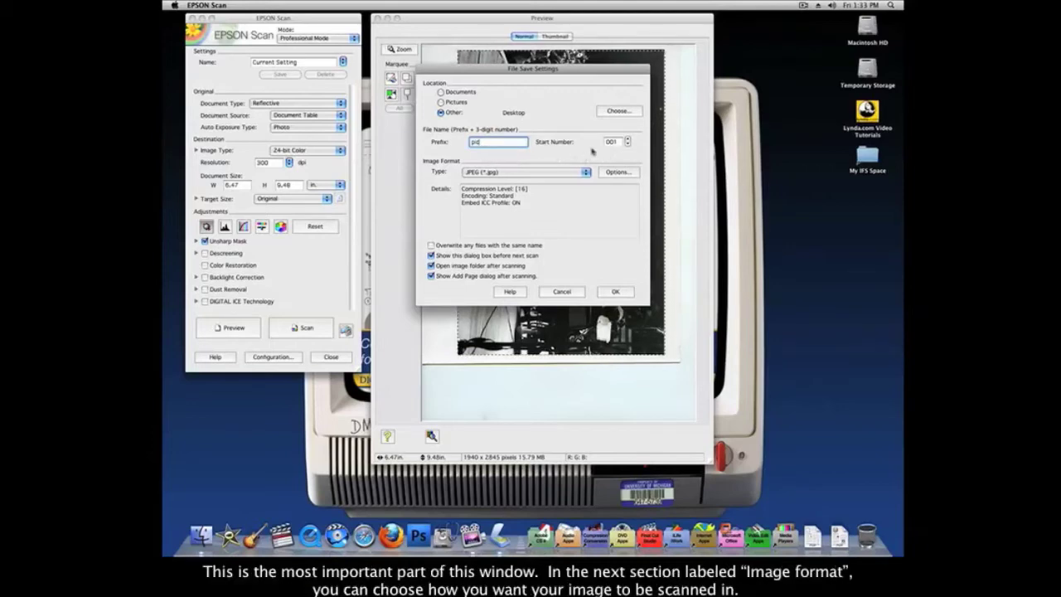
pyautogui.click(586, 172)
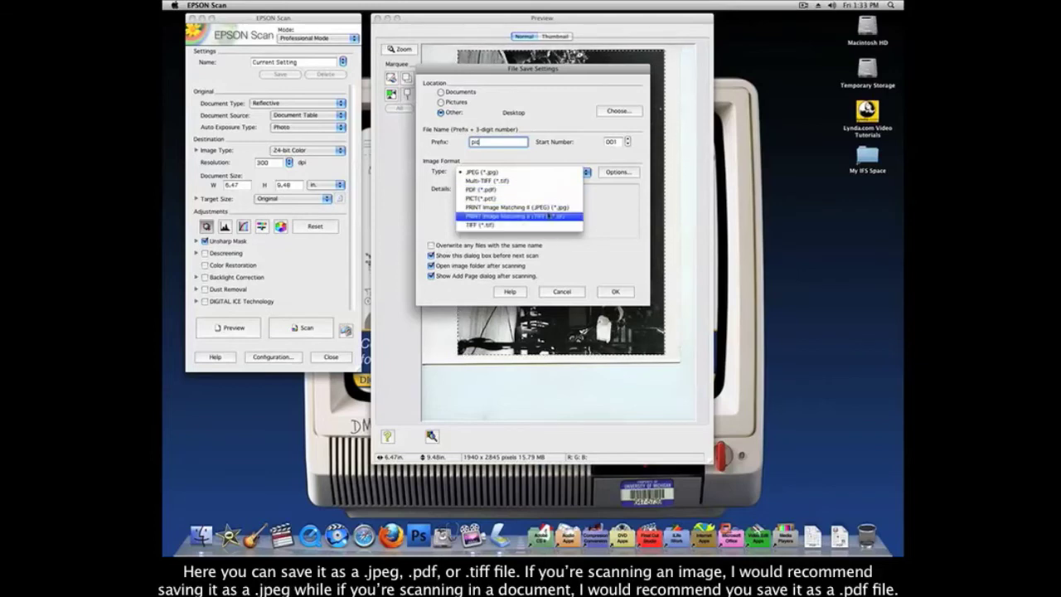
pyautogui.click(566, 174)
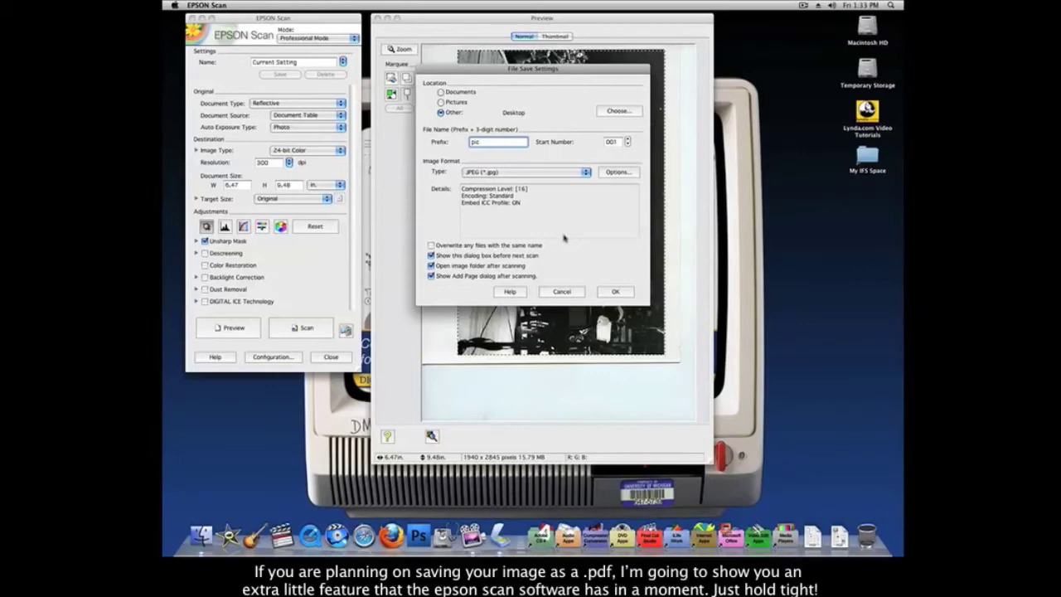
pyautogui.click(615, 291)
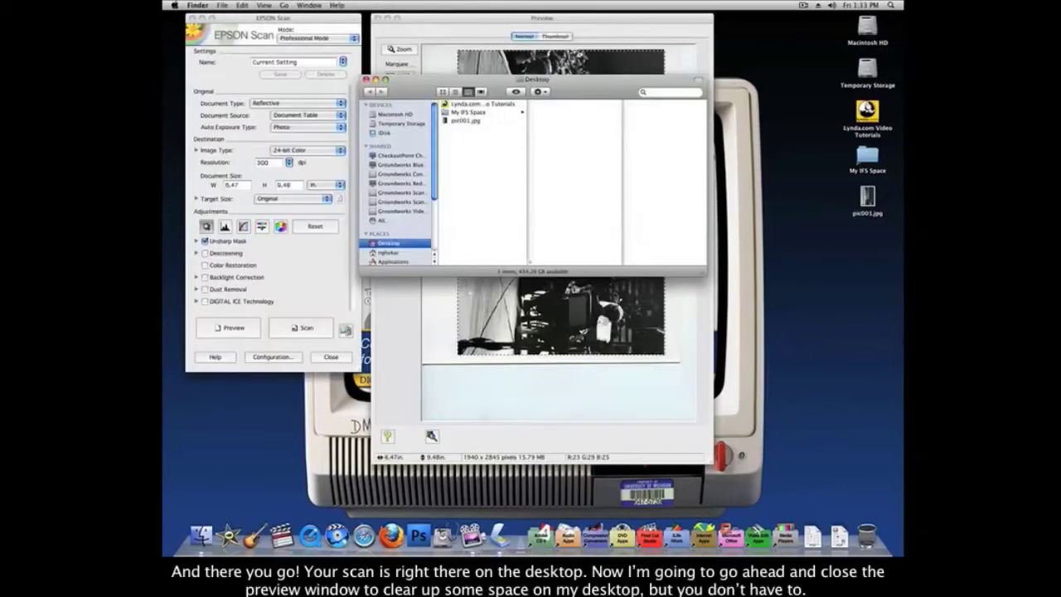
# Close the Desktop folder window and the scan preview window, accepting that the preview image is erased
pyautogui.click(366, 80)
pyautogui.click(868, 199)
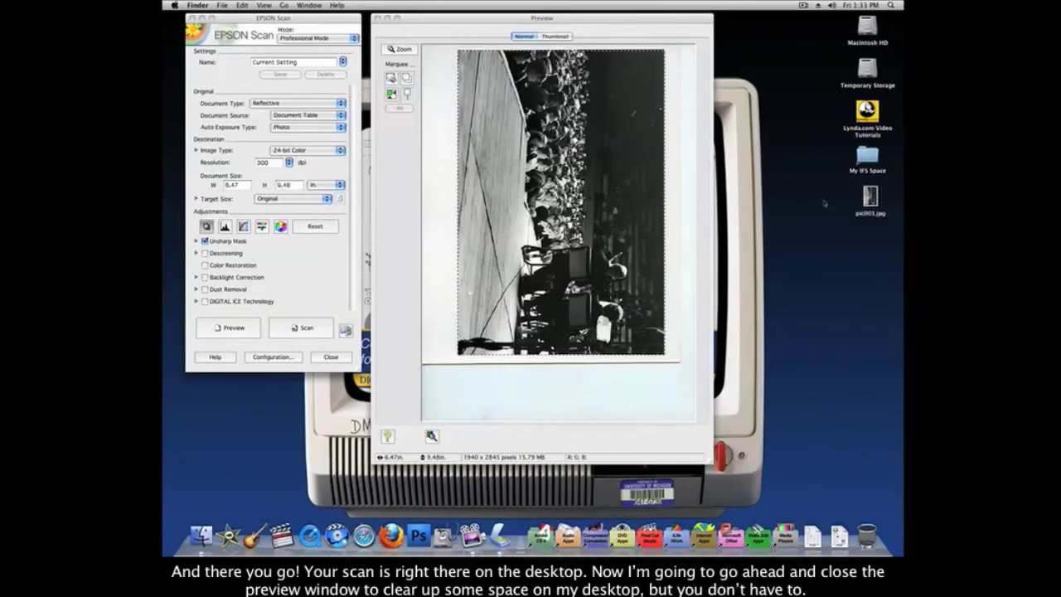
pyautogui.click(401, 199)
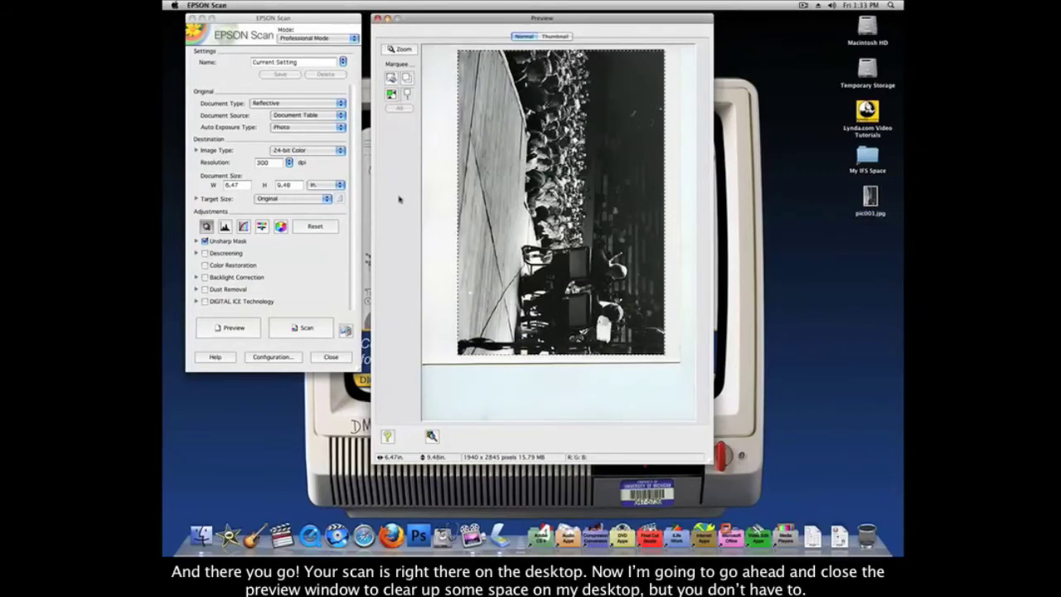
pyautogui.click(378, 19)
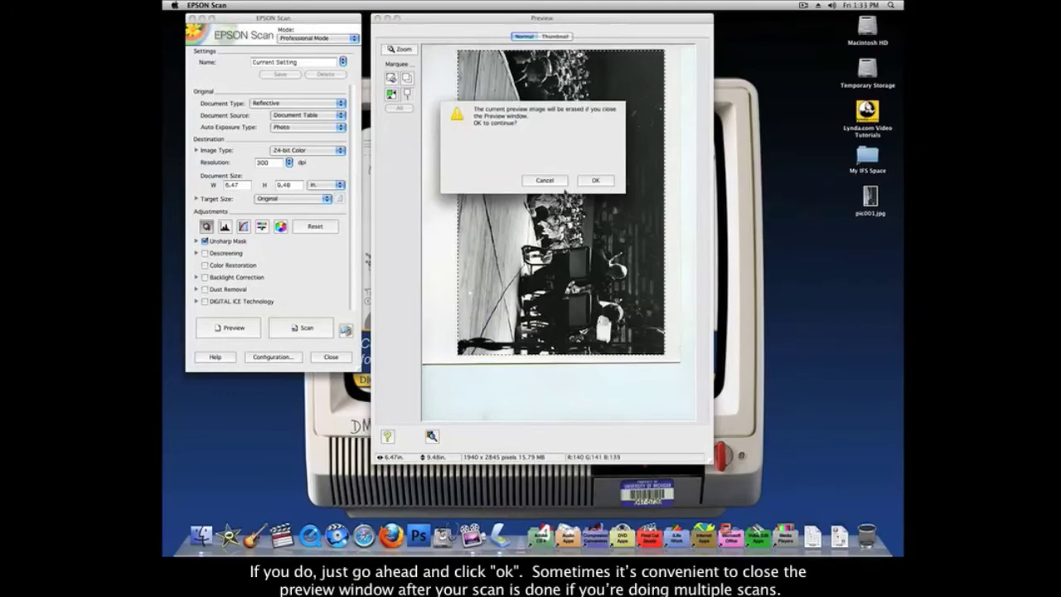
pyautogui.click(596, 180)
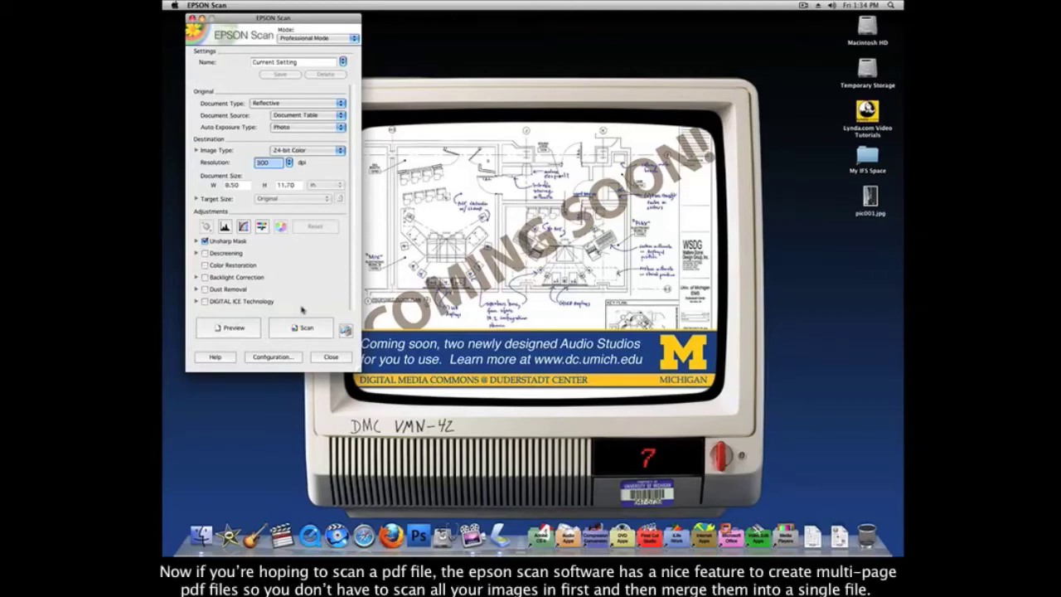
# Preview the photo, create an automatically located marquee, and fit it to the photo's edges, about 6.45 by 9.54 in
pyautogui.click(255, 325)
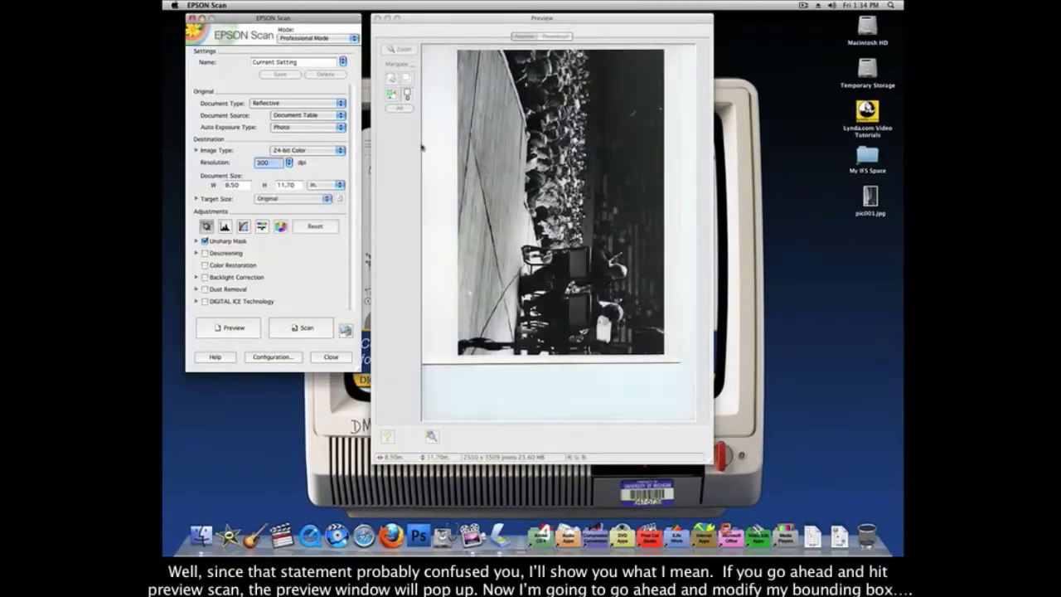
pyautogui.click(393, 96)
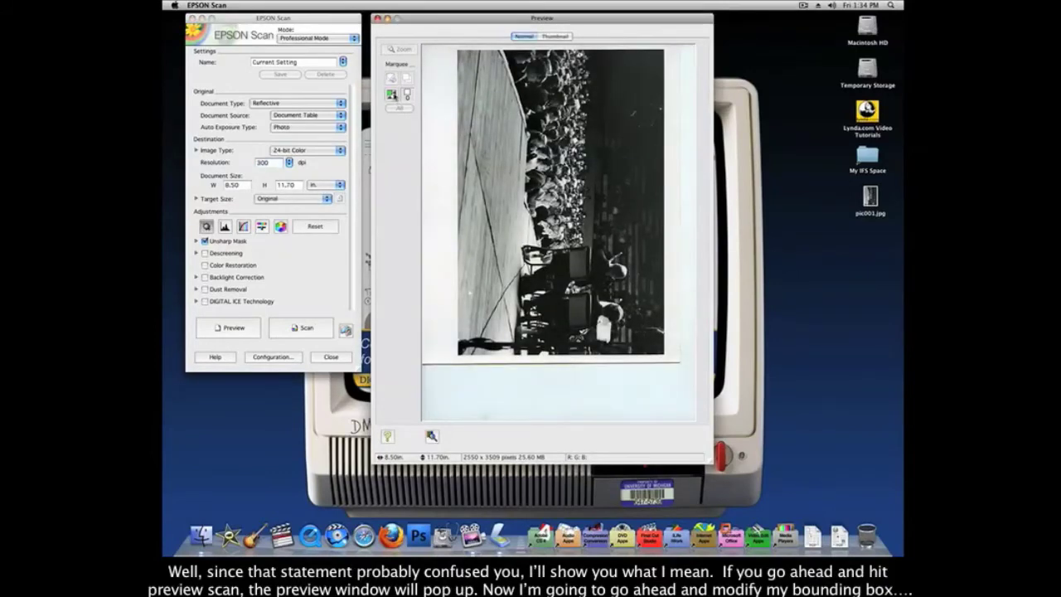
pyautogui.moveTo(679, 363)
pyautogui.mouseDown()
pyautogui.moveTo(699, 361)
pyautogui.moveTo(664, 356)
pyautogui.mouseUp()
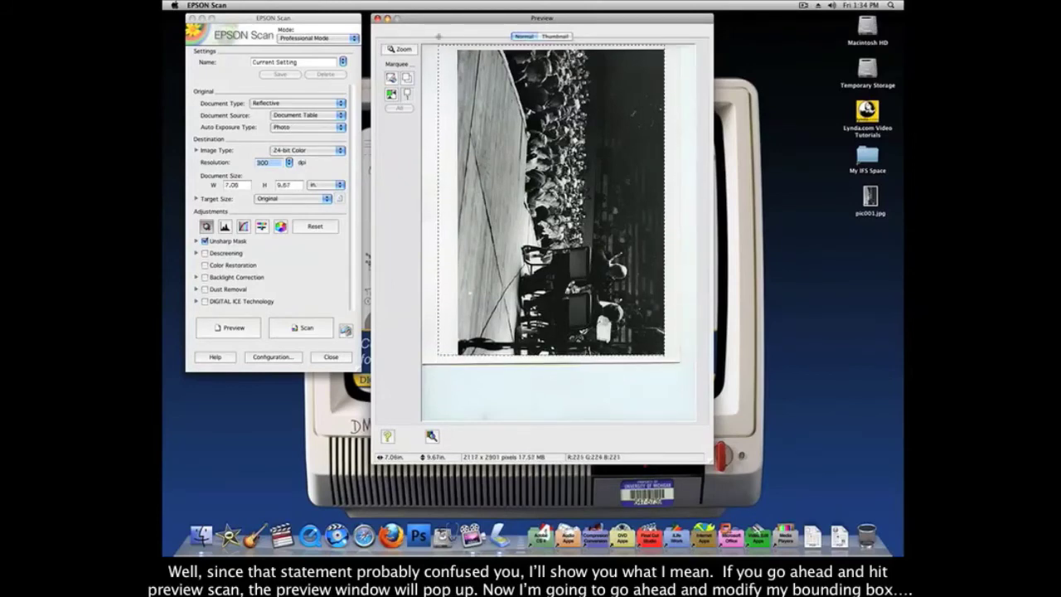
pyautogui.moveTo(439, 48); pyautogui.dragTo(466, 50)
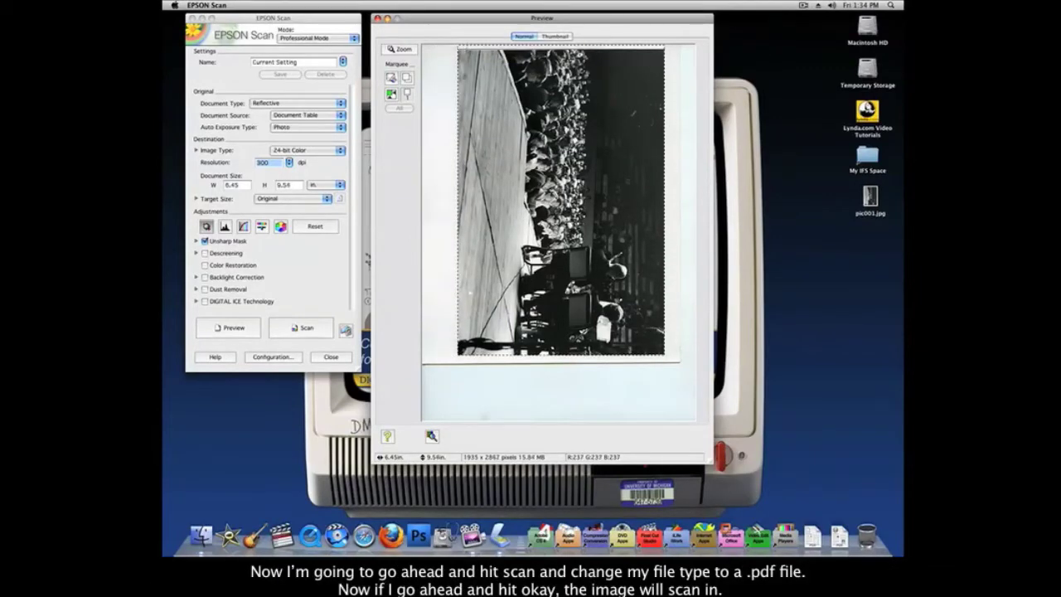
# Scan the marked area with PDF as the image format and save the file without adding or editing pages
pyautogui.click(292, 328)
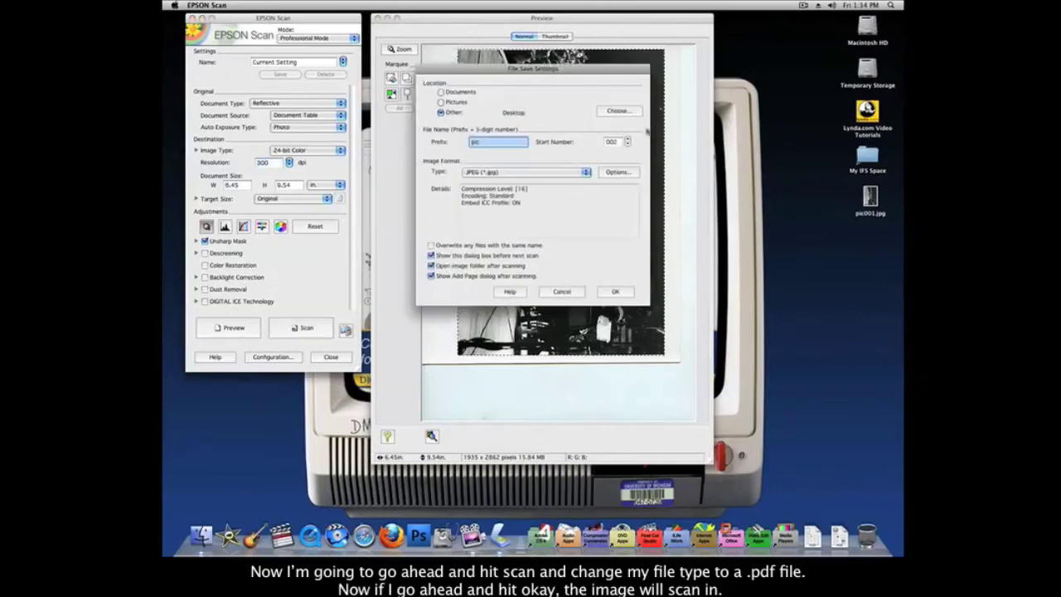
pyautogui.click(497, 172)
pyautogui.click(498, 181)
pyautogui.click(617, 290)
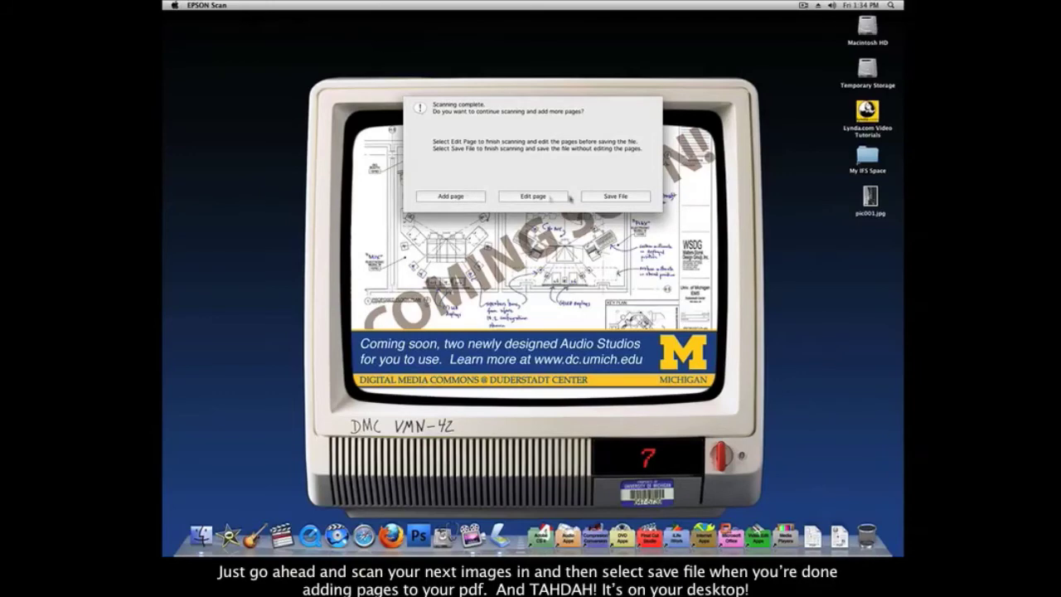
pyautogui.click(602, 197)
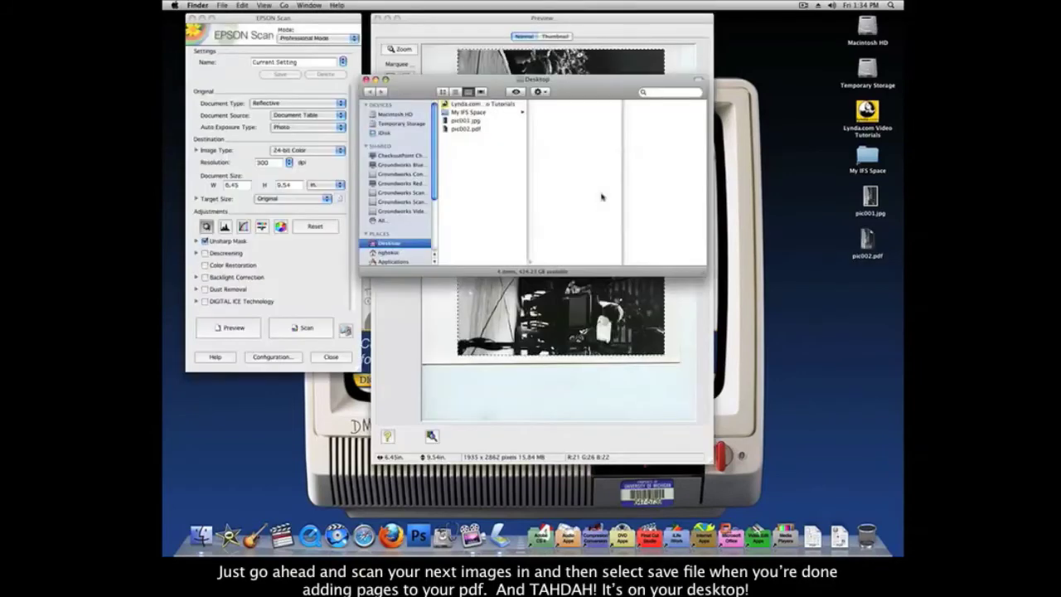
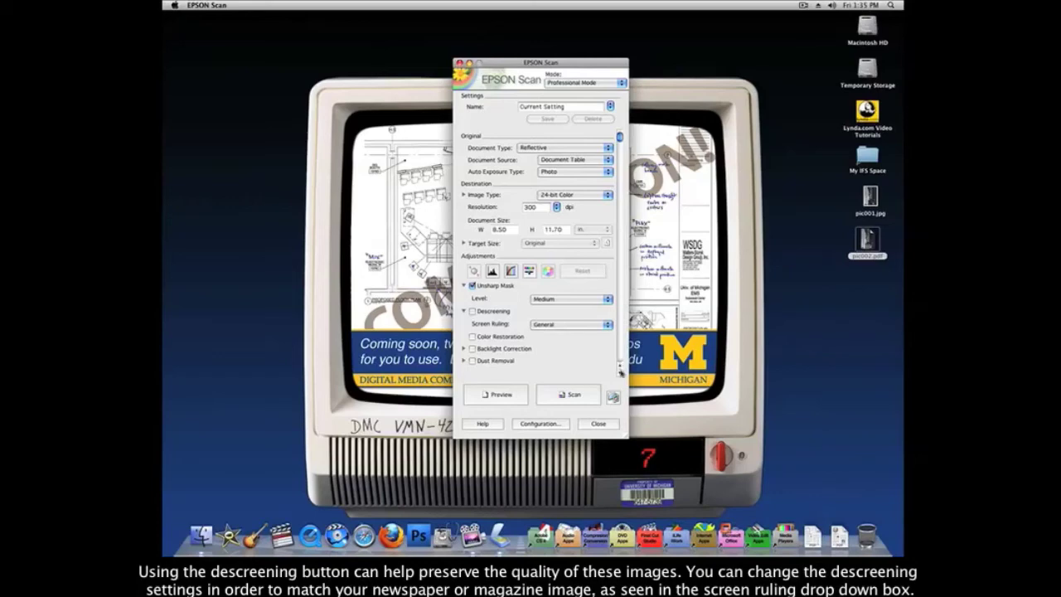
# Expand the Backlight Correction, Dust Removal and DIGITAL ICE Technology adjustments to examine their level options
pyautogui.click(621, 373)
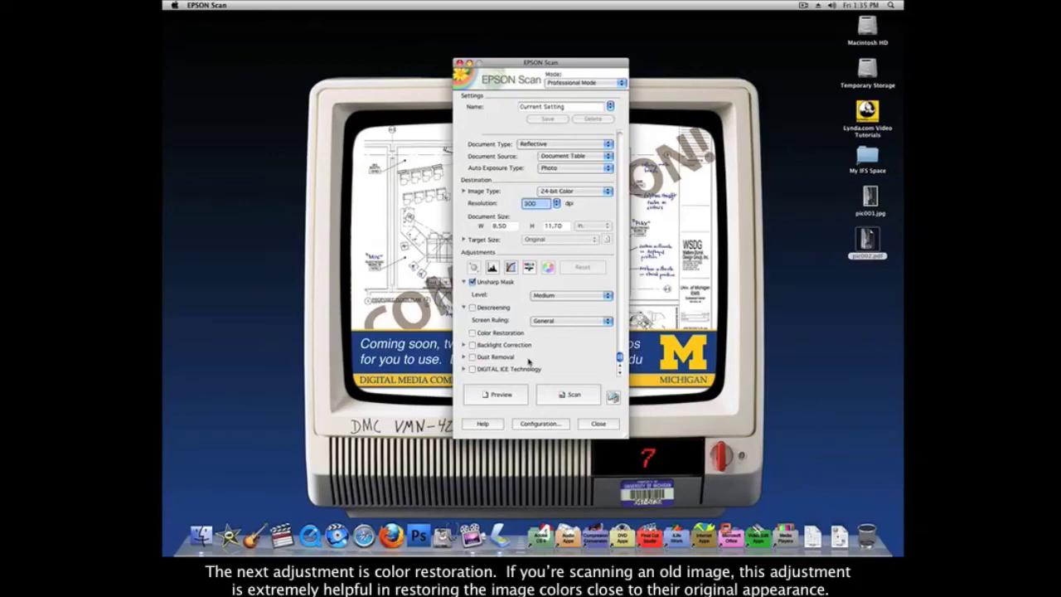
pyautogui.click(463, 345)
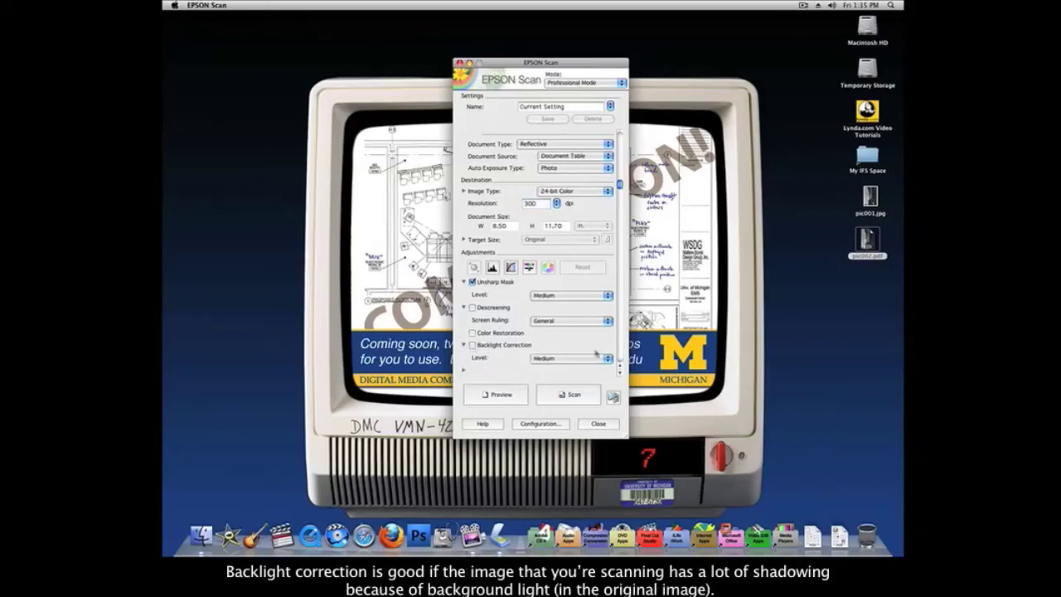
pyautogui.click(620, 372)
pyautogui.click(620, 373)
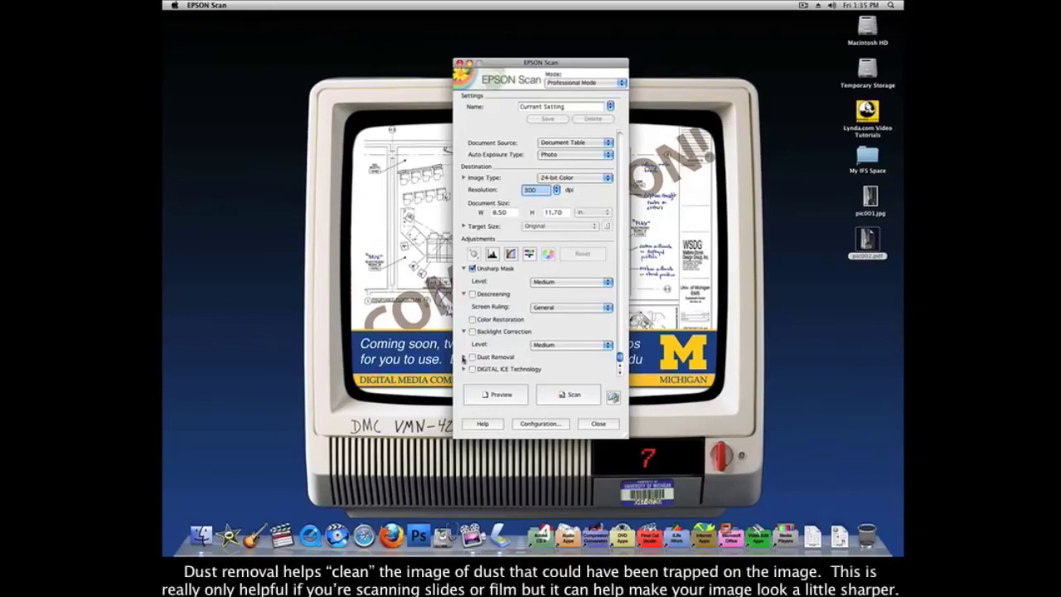
pyautogui.click(620, 373)
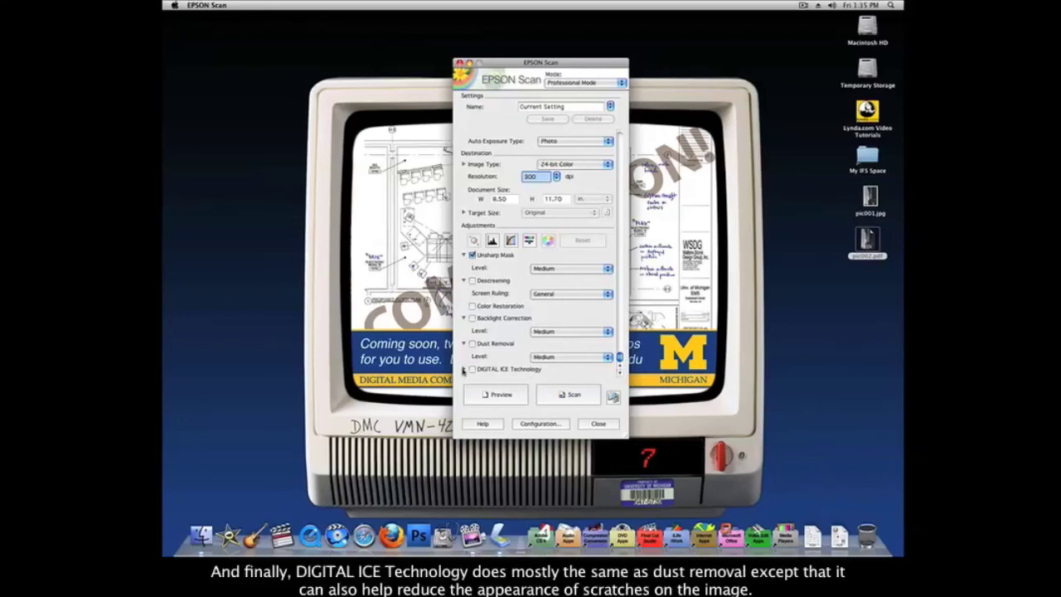
pyautogui.click(462, 371)
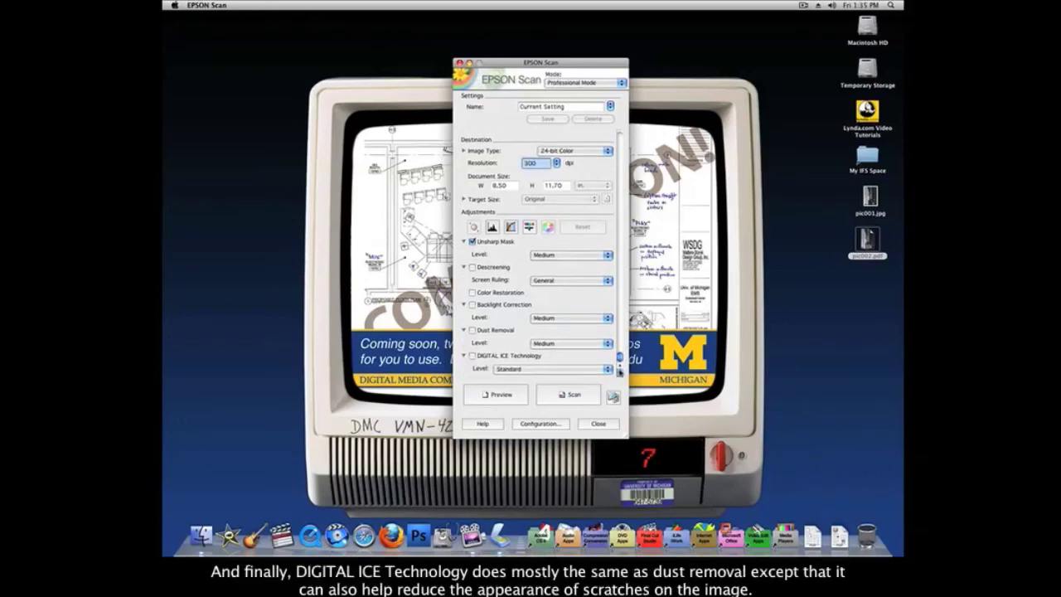